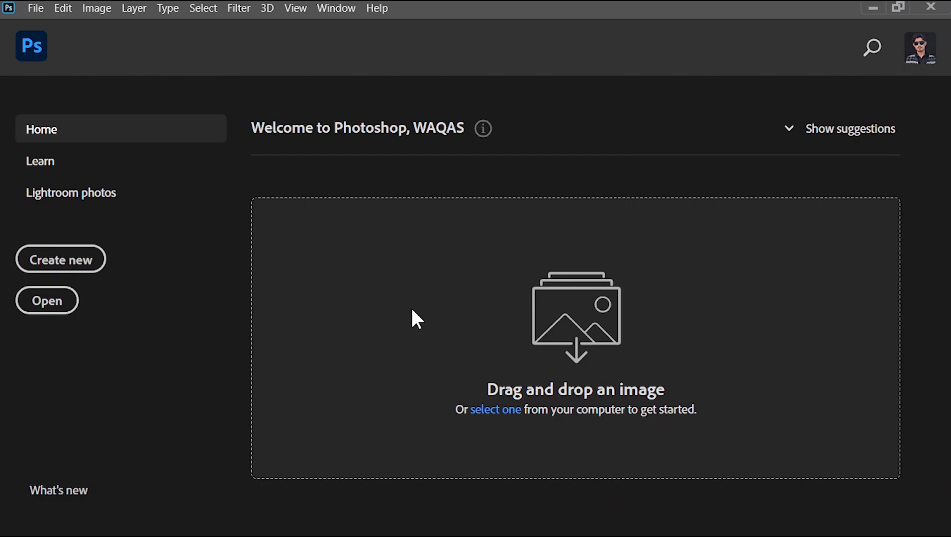
# Step: Open the flower photo "Image" from the Asset folder as a new document in Photoshop
pyautogui.hotkey('alt', 'Tab')
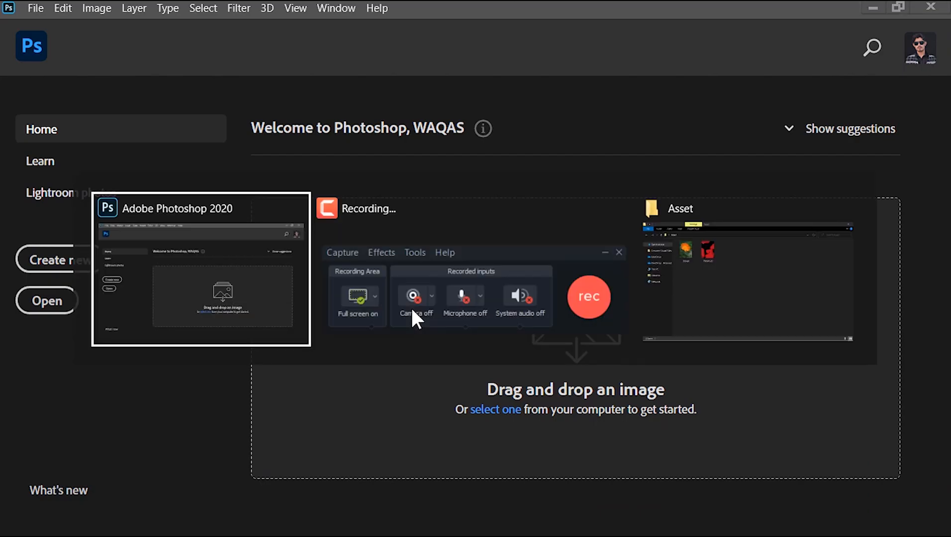
pyautogui.moveTo(202, 163); pyautogui.dragTo(369, 294)
pyautogui.hotkey('alt', 'Tab')
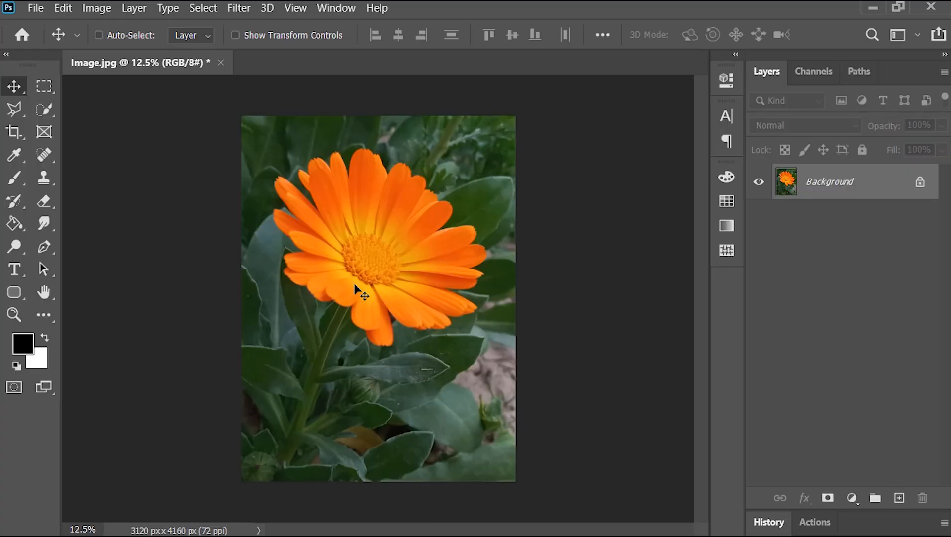
pyautogui.scroll(2, 355, 287)
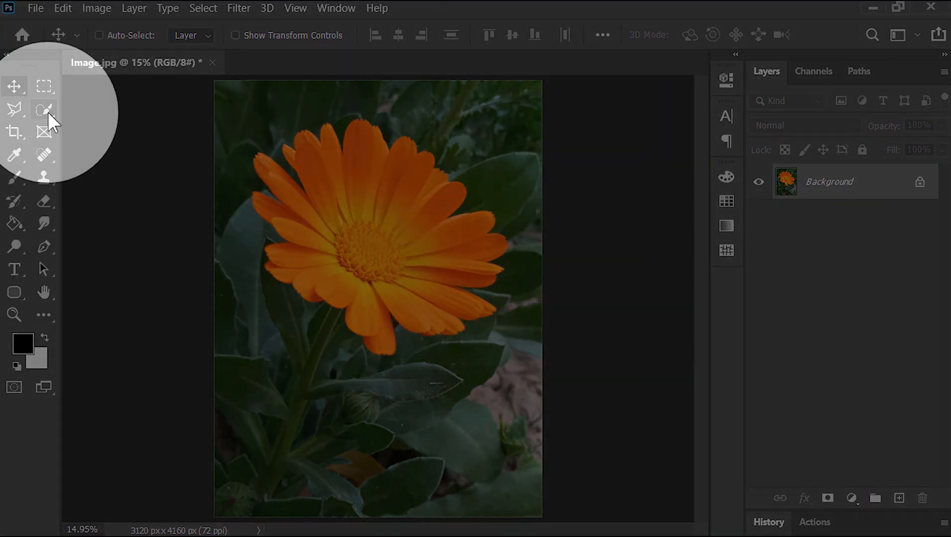
# Step: Select the whole orange flower with the Quick Selection tool and check the selection edge along its petals
pyautogui.click(48, 113)
pyautogui.moveTo(463, 261)
pyautogui.mouseDown()
pyautogui.moveTo(301, 239)
pyautogui.moveTo(387, 328)
pyautogui.mouseUp()
pyautogui.scroll(10, 386, 336)
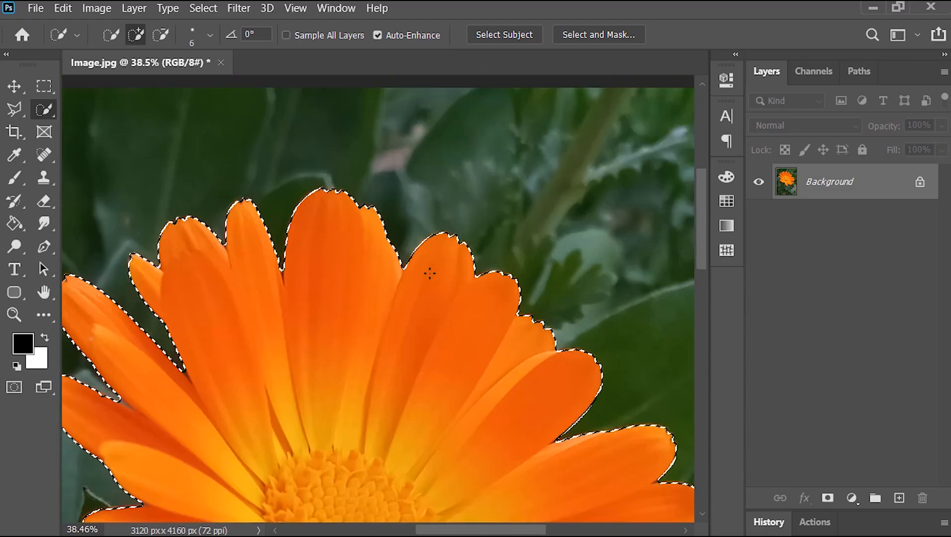
pyautogui.scroll(-10, 429, 273)
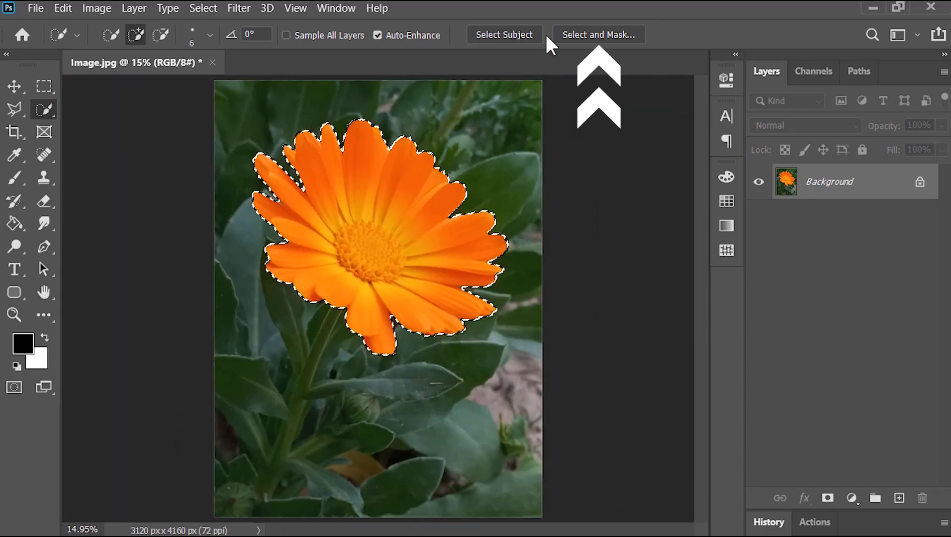
# Step: Refine the flower selection in Select and Mask with Smooth 9, Feather 2.5 px and Shift Edge -42%
pyautogui.click(583, 35)
pyautogui.scroll(5, 821, 152)
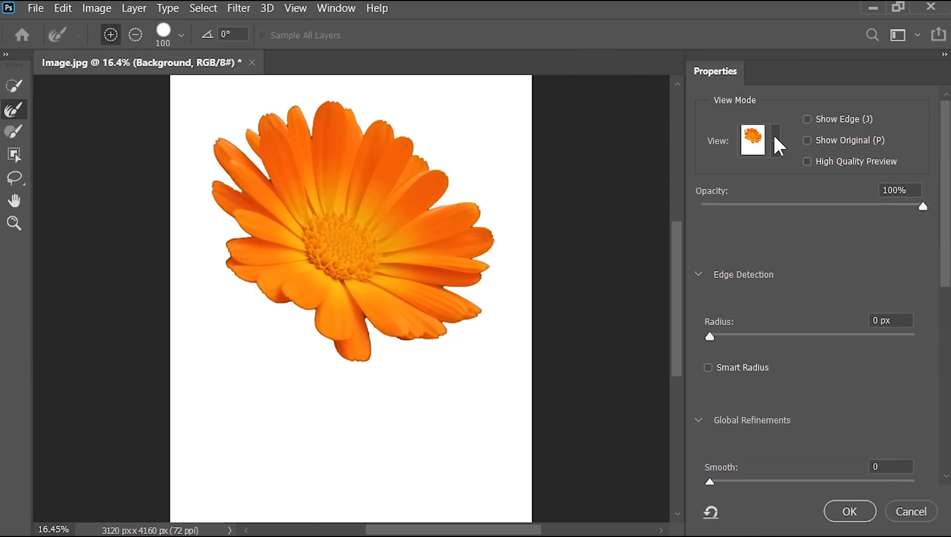
pyautogui.click(775, 142)
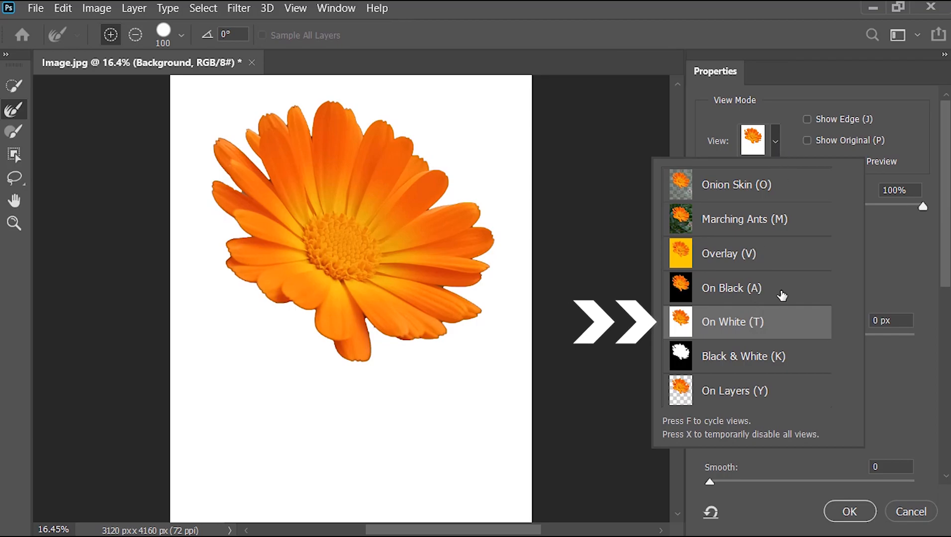
pyautogui.click(911, 253)
pyautogui.scroll(-5, 948, 347)
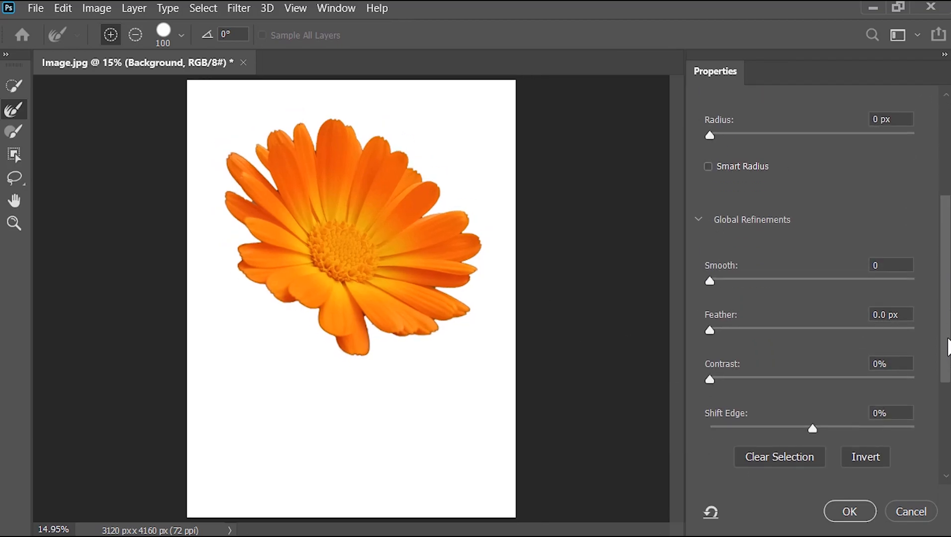
pyautogui.moveTo(725, 278); pyautogui.dragTo(738, 258)
pyautogui.scroll(-3, 945, 255)
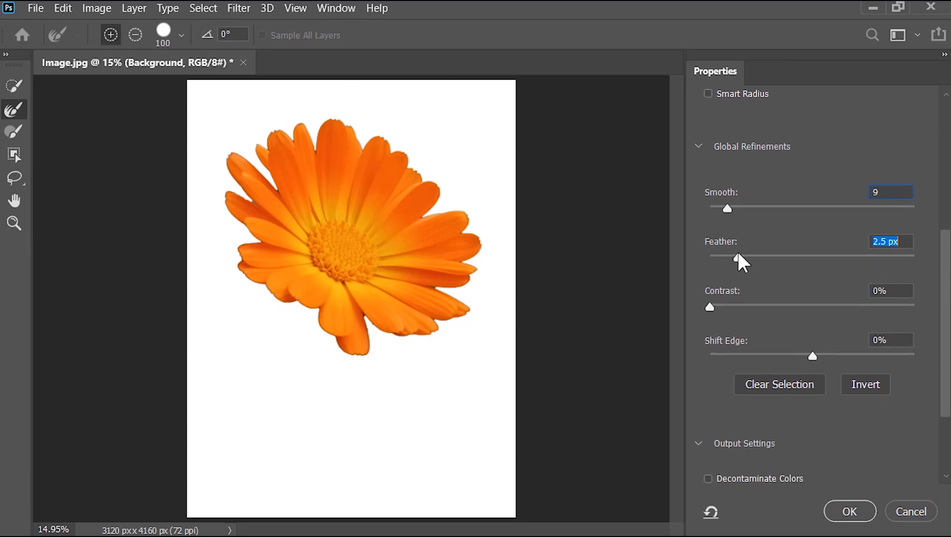
pyautogui.moveTo(811, 354); pyautogui.dragTo(773, 354)
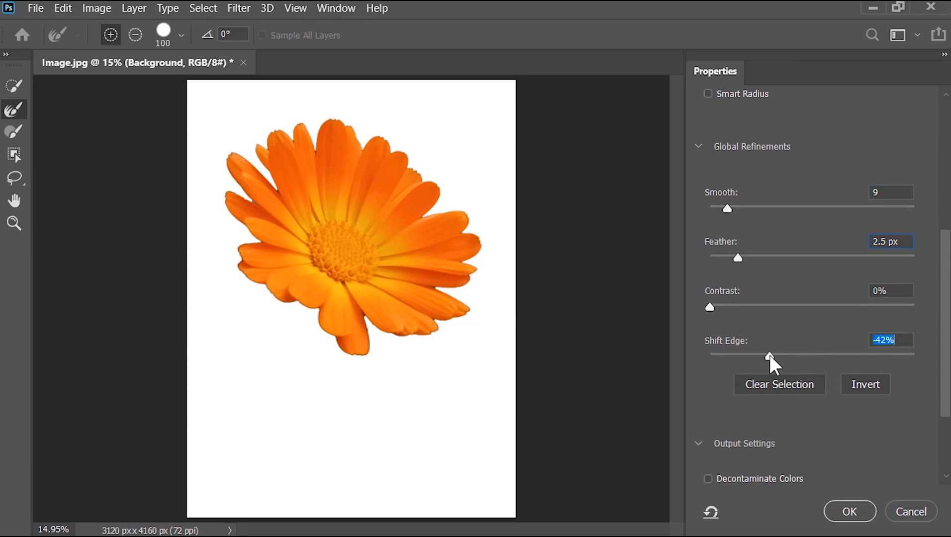
# Step: Turn on Decontaminate Colors and output the refined flower selection to a new layer with a layer mask
pyautogui.scroll(-4, 944, 348)
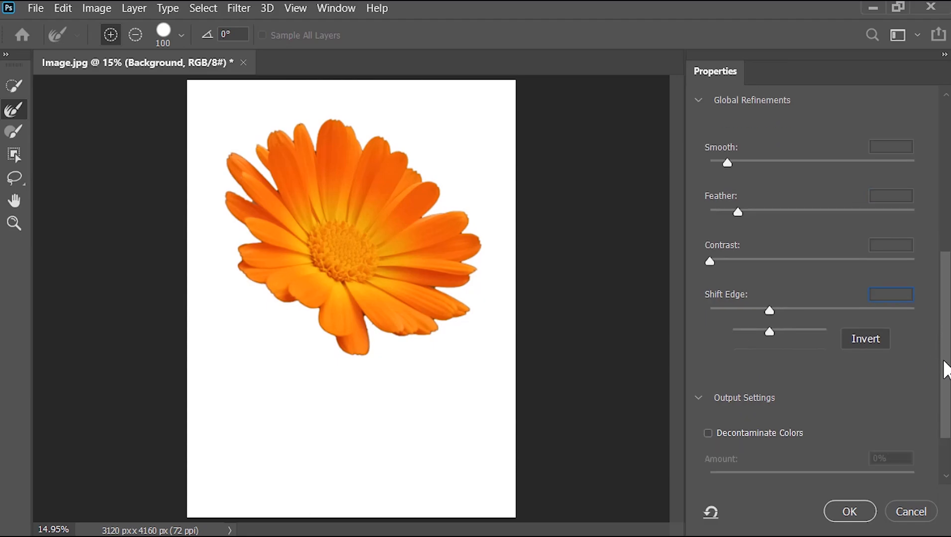
pyautogui.click(763, 380)
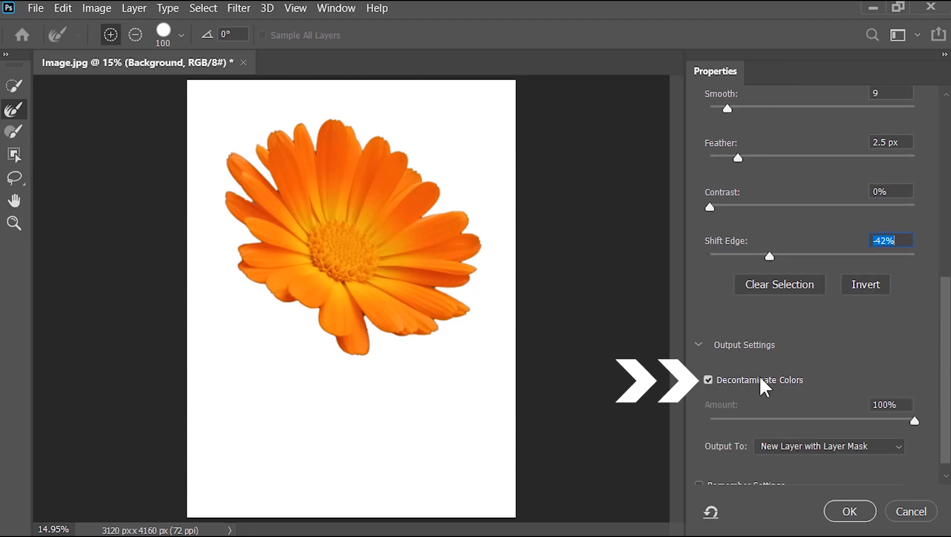
pyautogui.click(850, 509)
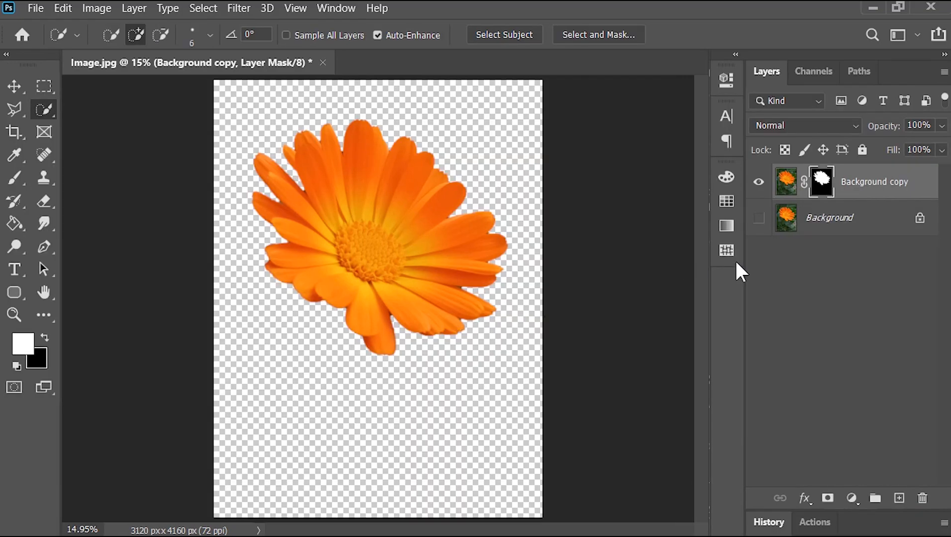
# Step: Rename the masked flower layer as Subject
pyautogui.doubleClick(848, 185)
pyautogui.write('Subjec')
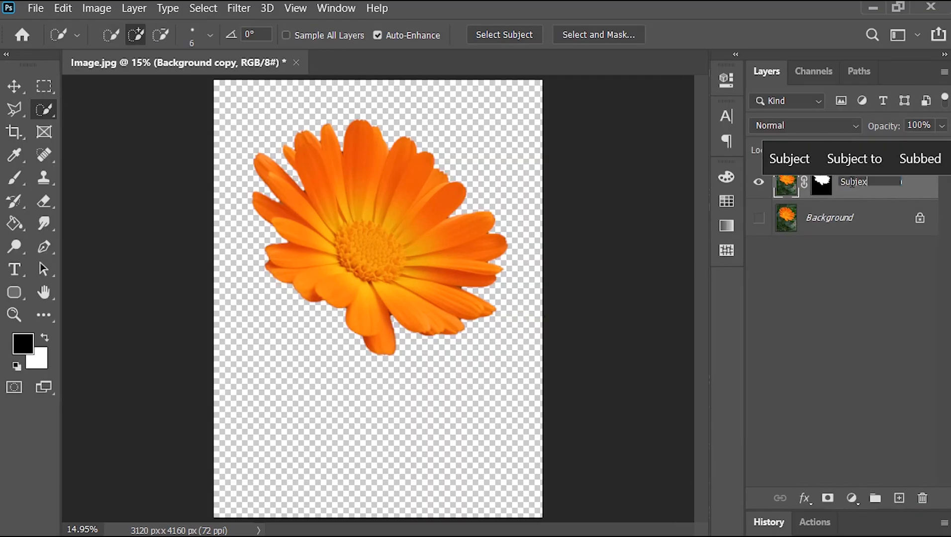
pyautogui.write('t')
pyautogui.press('Return')
# Step: Delete the original Background layer
pyautogui.press('v')
pyautogui.click(849, 219)
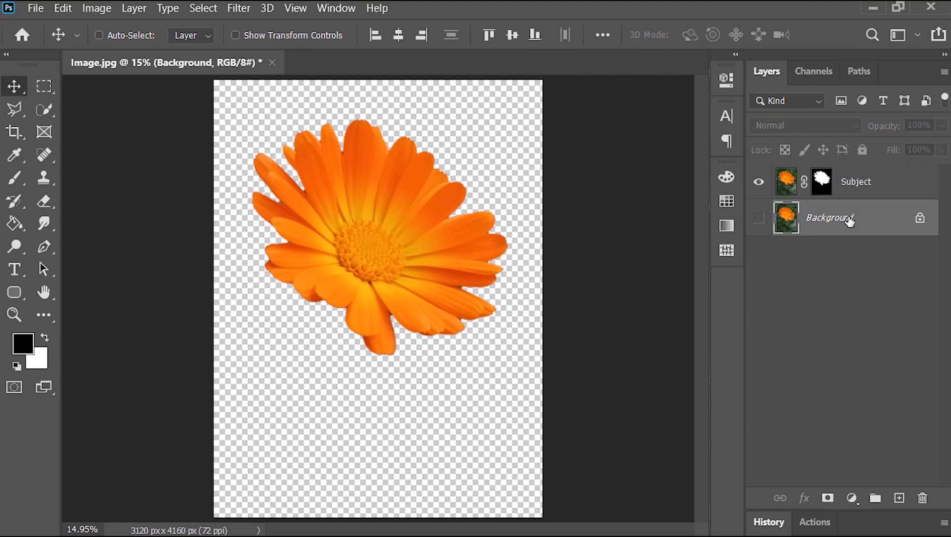
pyautogui.moveTo(864, 213); pyautogui.dragTo(921, 497)
# Step: Add a new layer beneath Subject and make it a Solid Color fill, starting from #eed3d3 and shifting the hue to pale blue
pyautogui.press('ctrl')
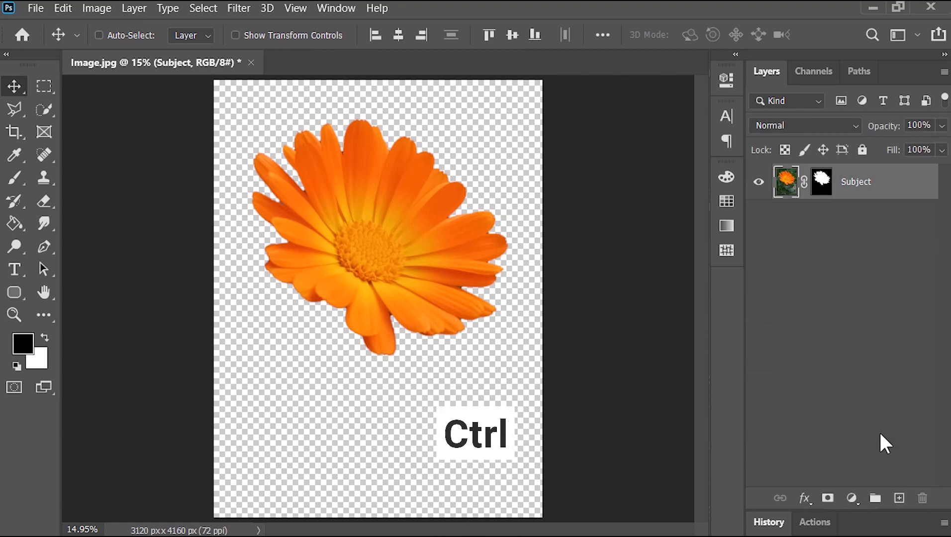
pyautogui.keyDown('ctrl'); pyautogui.click(899, 500); pyautogui.keyUp('ctrl')
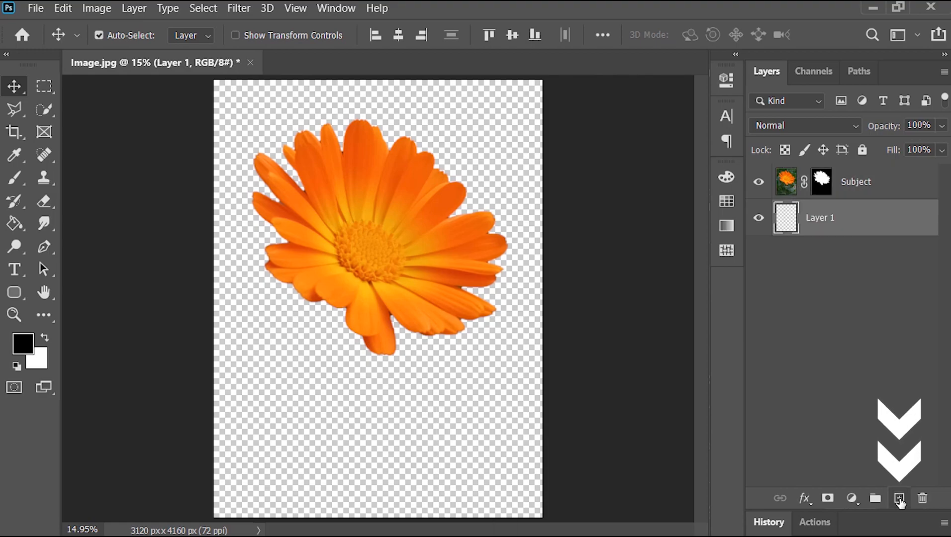
pyautogui.click(853, 502)
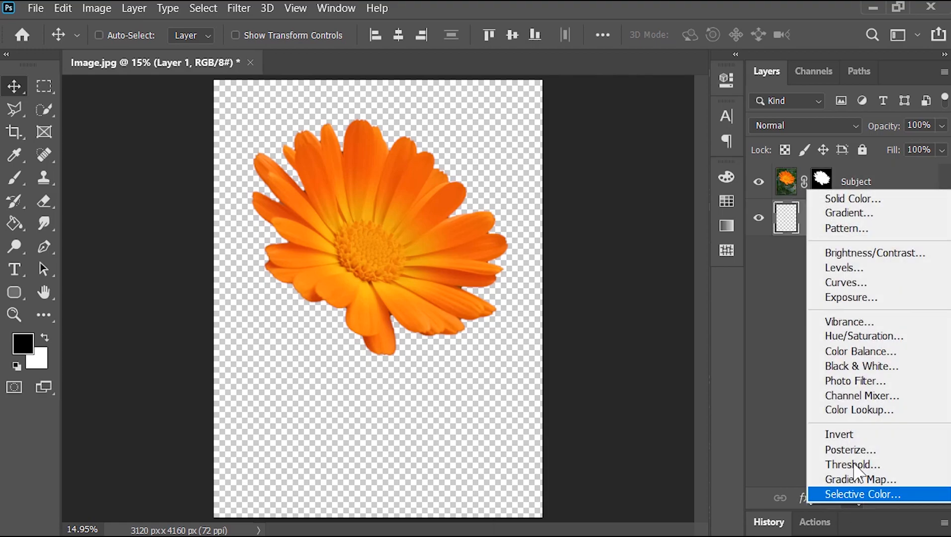
pyautogui.click(899, 199)
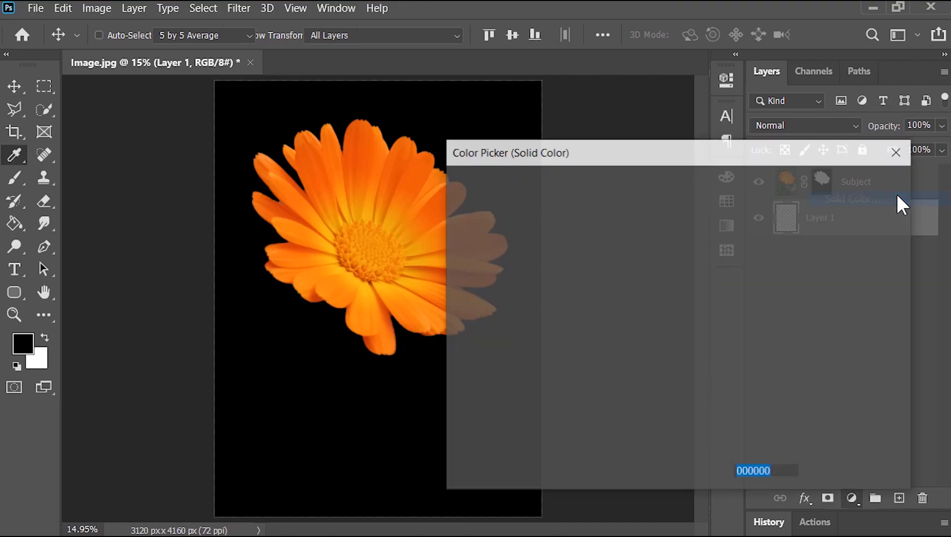
pyautogui.write('eed3d3')
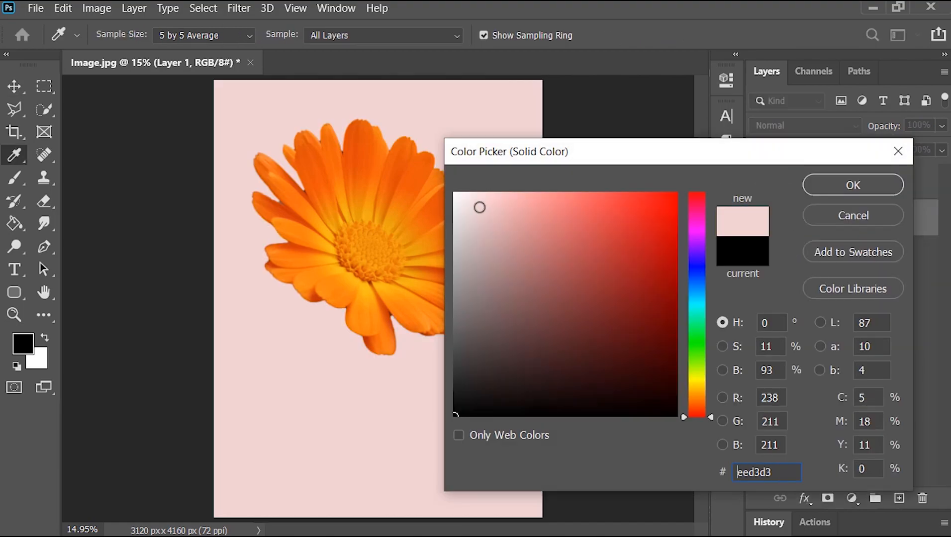
pyautogui.click(696, 288)
pyautogui.moveTo(698, 285); pyautogui.dragTo(698, 289)
pyautogui.click(815, 188)
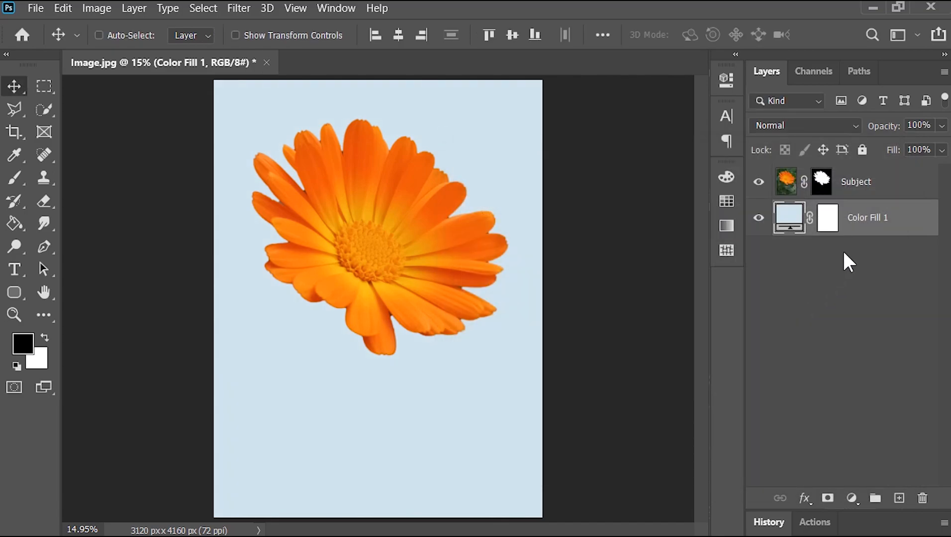
# Step: Rename the colour fill layer as BG Color
pyautogui.doubleClick(861, 217)
pyautogui.write('B')
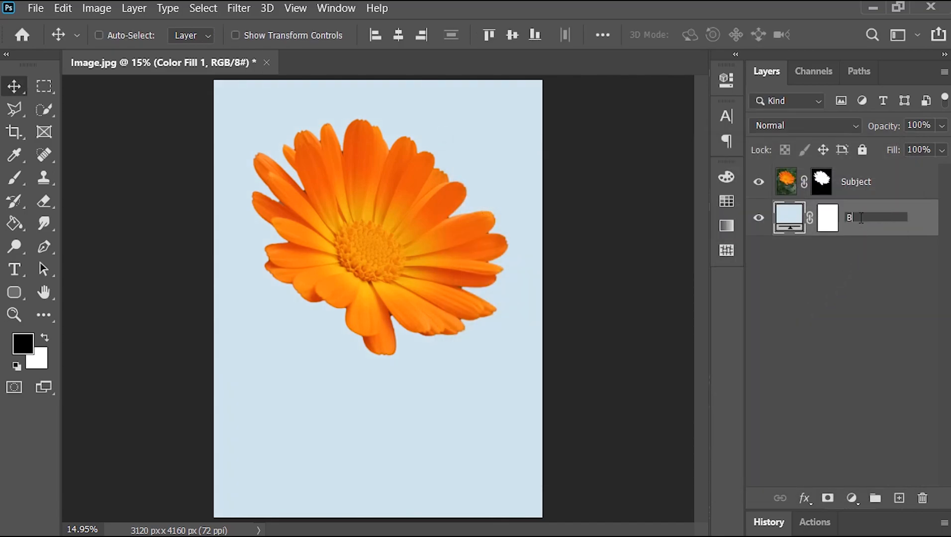
pyautogui.write('G Color')
pyautogui.press('Return')
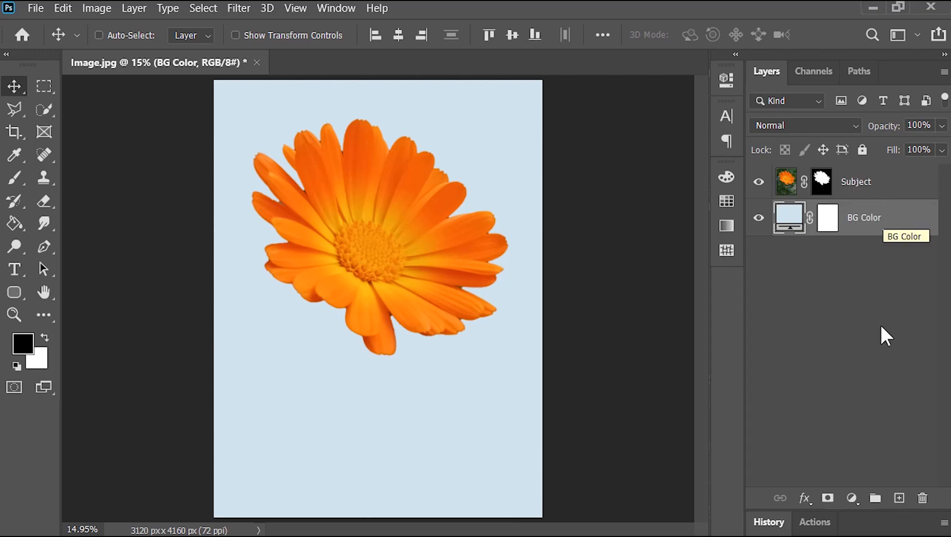
# Step: Create a new layer above BG Color and name it Shadow
pyautogui.click(899, 497)
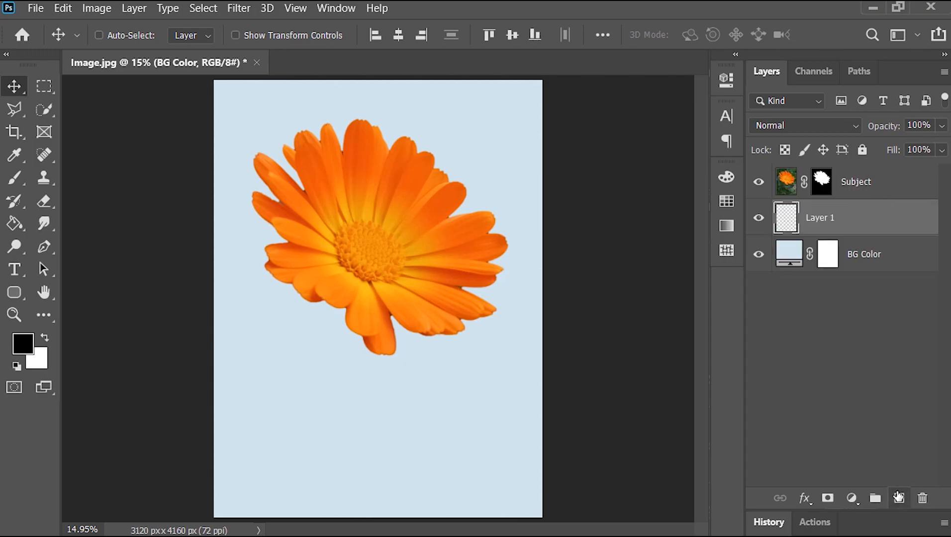
pyautogui.doubleClick(820, 219)
pyautogui.write('Shadow')
pyautogui.press('Return')
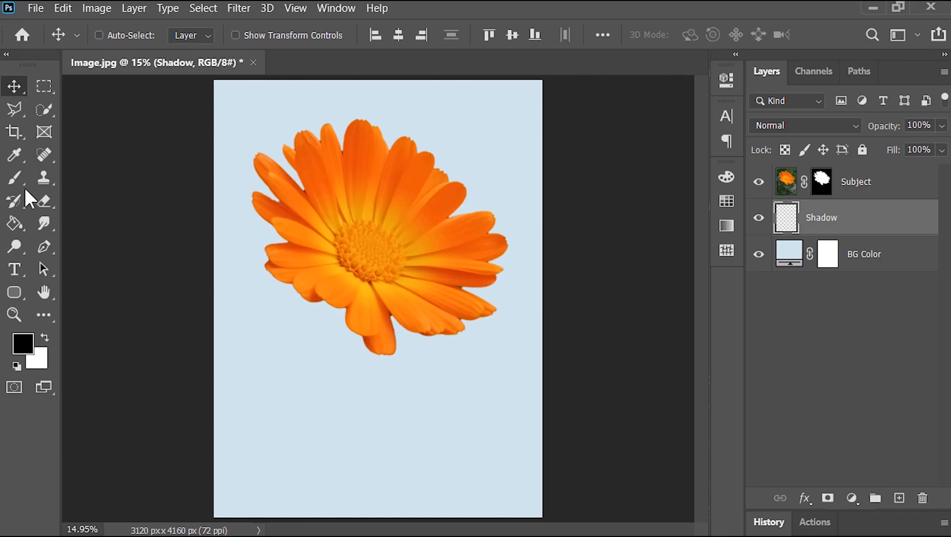
# Step: Paint a single black dab just below the flower on the Shadow layer with a 1200 px Soft Round brush
pyautogui.click(11, 178)
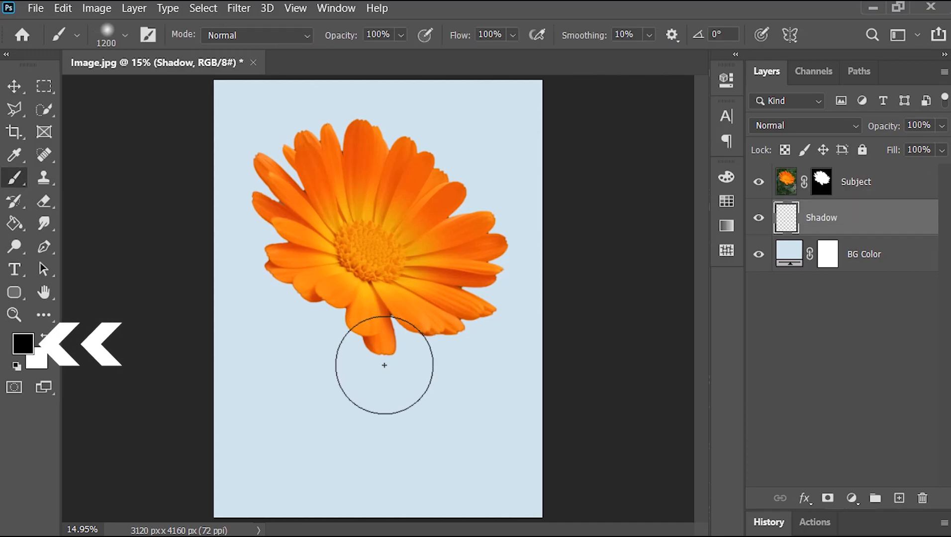
pyautogui.rightClick(383, 365)
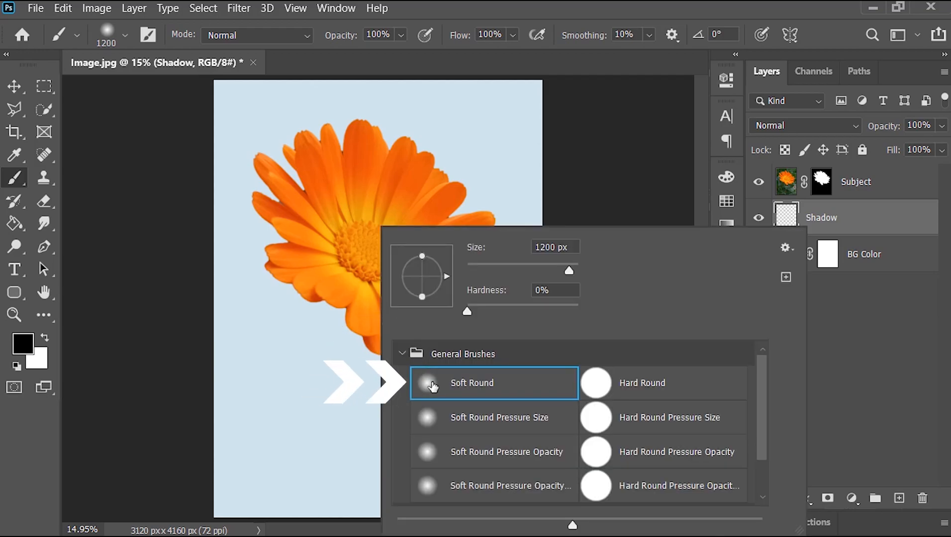
pyautogui.doubleClick(432, 384)
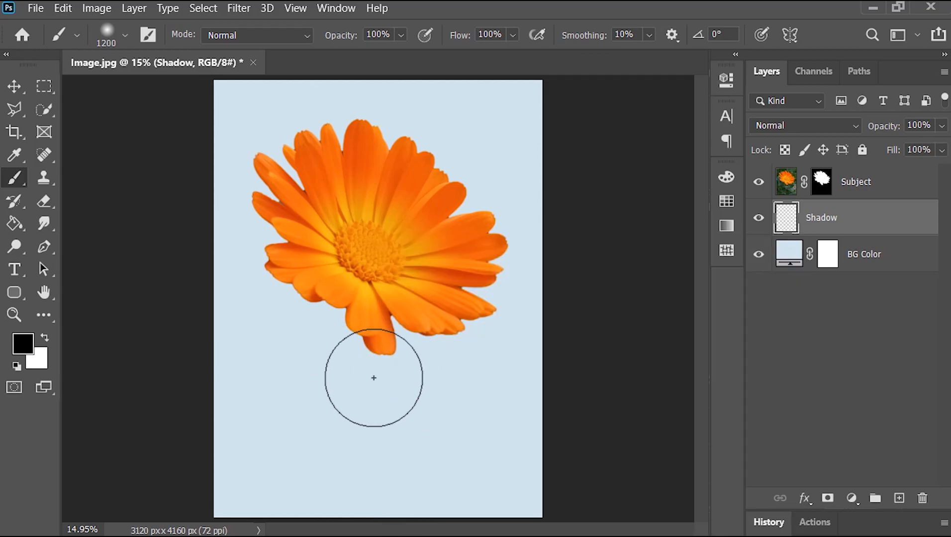
pyautogui.click(370, 377)
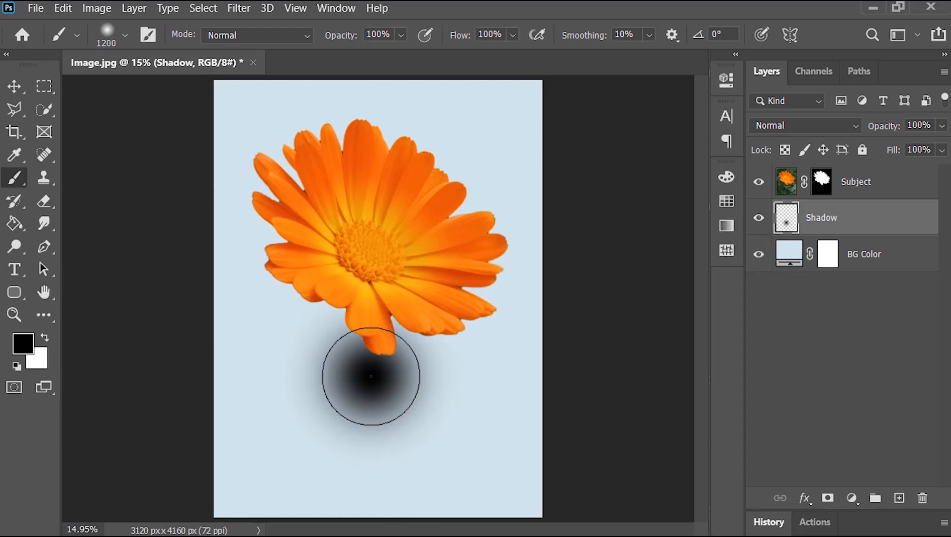
# Step: Convert the Shadow layer to a smart object and transform it into a wide, flat ellipse beneath the flower
pyautogui.rightClick(865, 212)
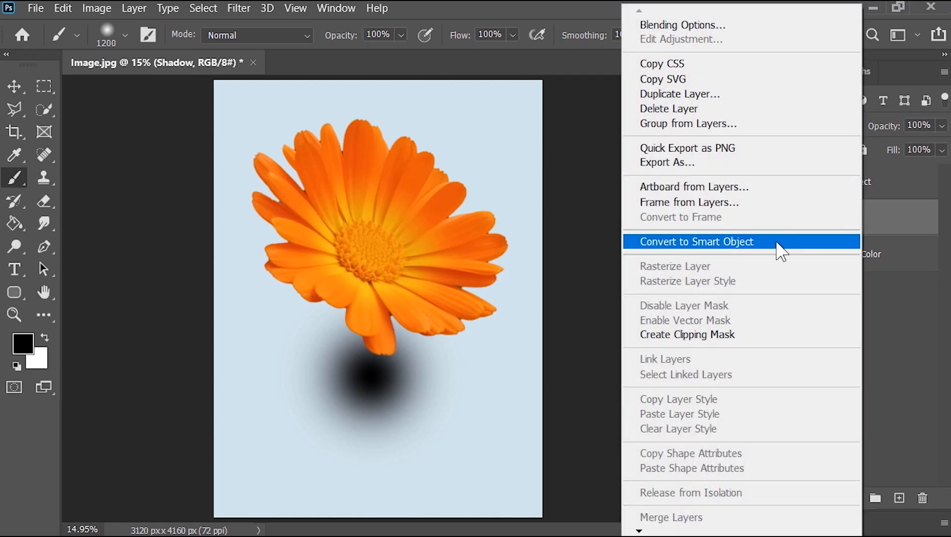
pyautogui.click(781, 251)
pyautogui.press('v')
pyautogui.hotkey('ctrl', 't')
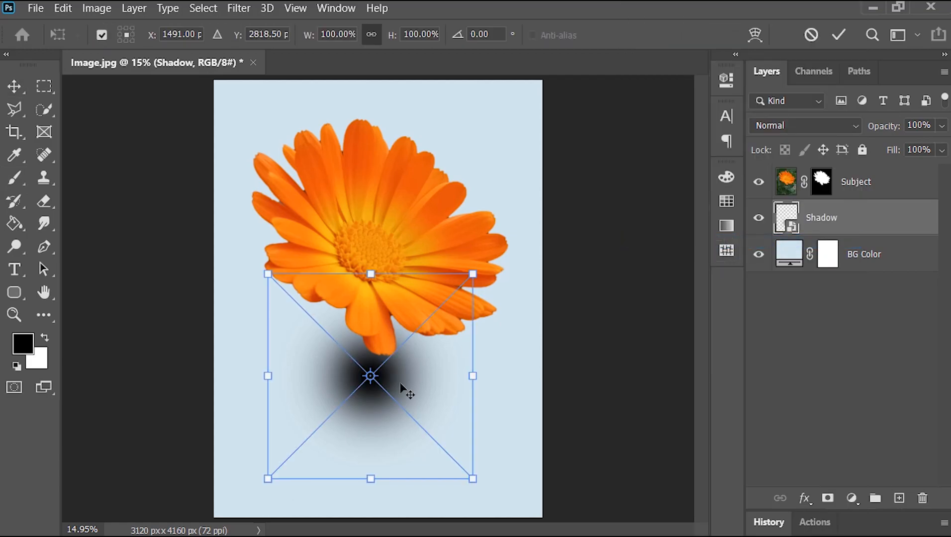
pyautogui.moveTo(475, 375); pyautogui.dragTo(531, 376)
pyautogui.moveTo(371, 480); pyautogui.dragTo(402, 406)
pyautogui.moveTo(372, 420)
pyautogui.mouseDown()
pyautogui.moveTo(380, 430)
pyautogui.moveTo(380, 421)
pyautogui.mouseUp()
pyautogui.moveTo(436, 394); pyautogui.dragTo(443, 403)
pyautogui.press('Return')
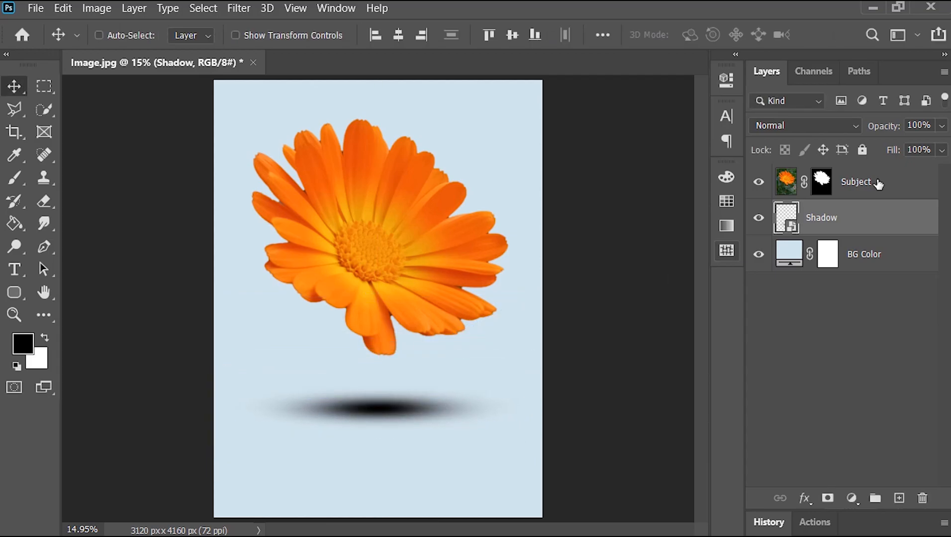
# Step: Set the Shadow layer's opacity to 60% and move the Subject flower slightly down toward the shadow
pyautogui.click(920, 125)
pyautogui.write('60')
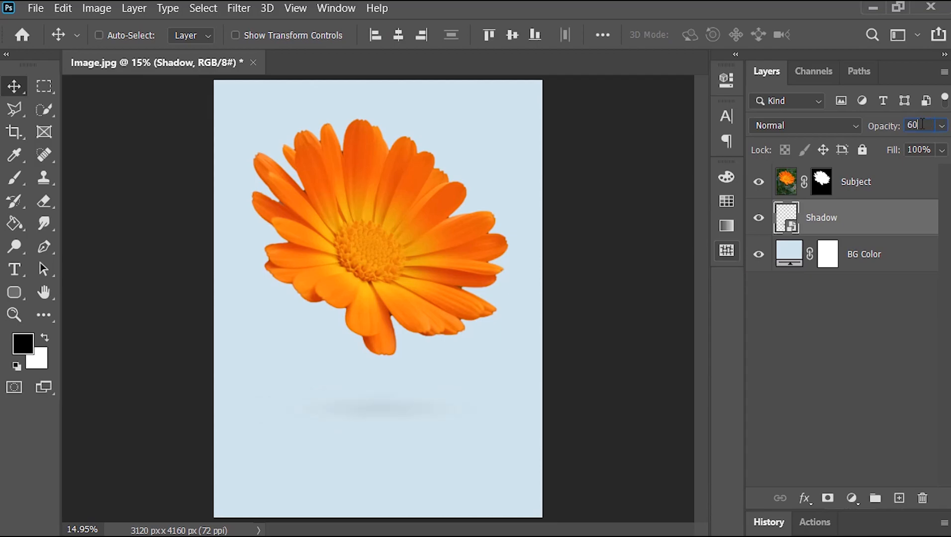
pyautogui.click(876, 184)
pyautogui.moveTo(405, 232); pyautogui.dragTo(404, 255)
# Step: Place the Petals_02 image from File Explorer's Asset folder into the document as the top layer, covering the canvas
pyautogui.hotkey('alt', 'Tab')
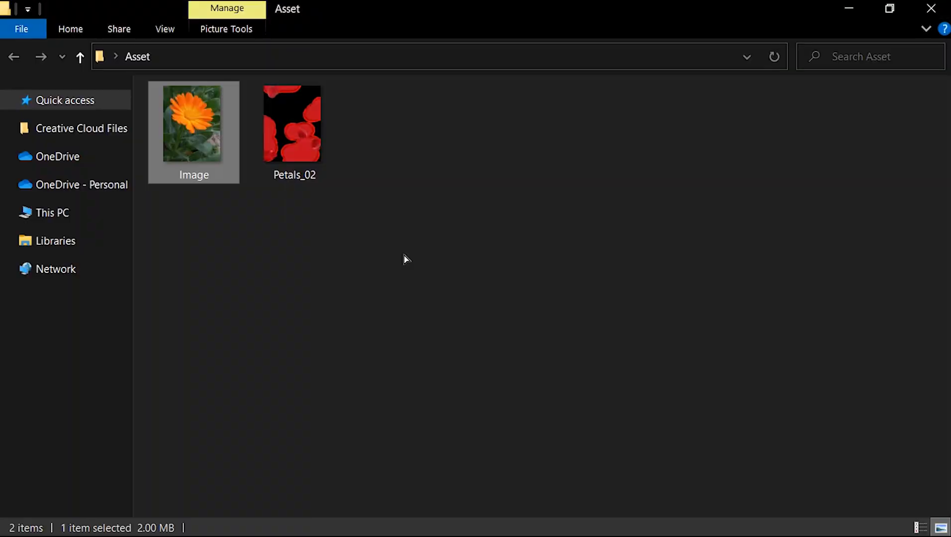
pyautogui.hotkey('alt', 'Tab')
pyautogui.moveTo(367, 305); pyautogui.dragTo(356, 289)
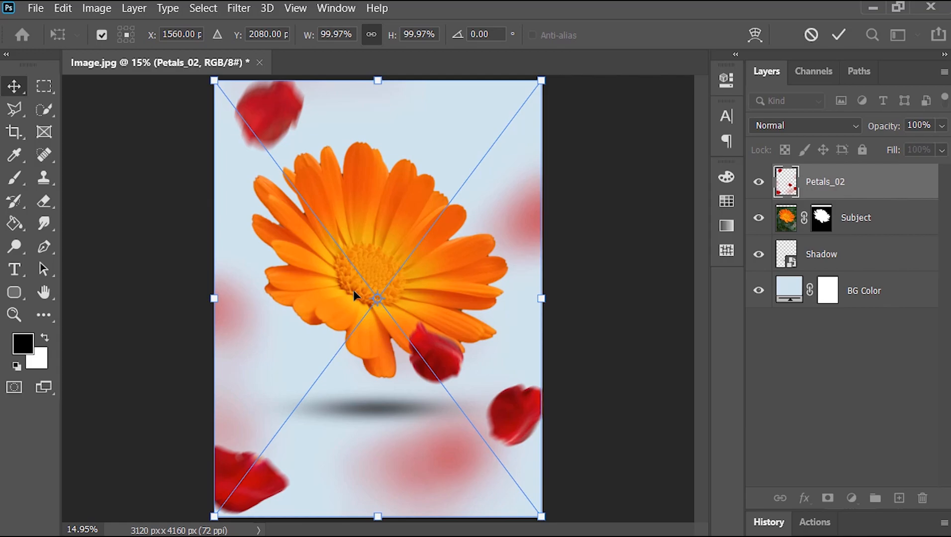
pyautogui.press('Return')
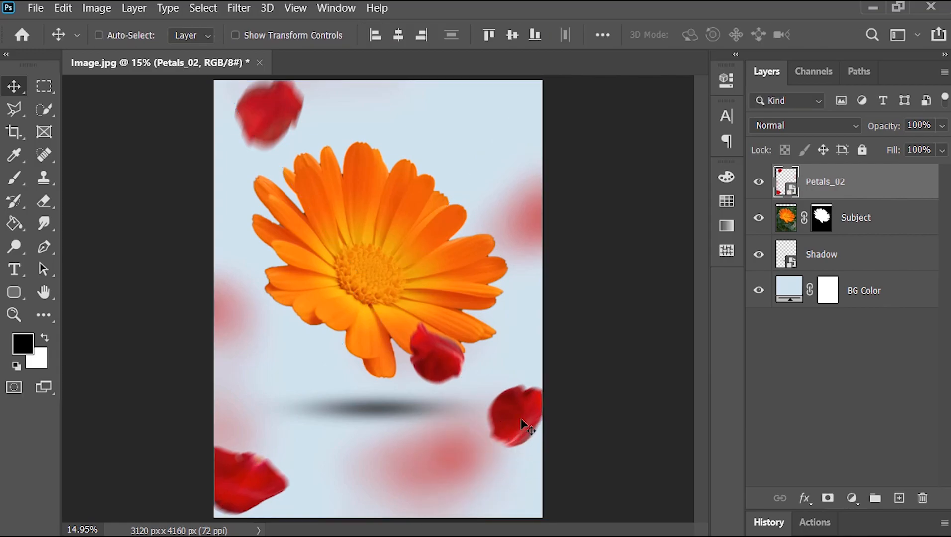
# Step: Brighten the Petals_02 layer with Curves, raising the black point's output and setting the white point to input 188, output 255
pyautogui.hotkey('ctrl', 'm')
pyautogui.moveTo(649, 376); pyautogui.dragTo(647, 308)
pyautogui.moveTo(870, 155); pyautogui.dragTo(811, 128)
pyautogui.moveTo(826, 74); pyautogui.dragTo(609, 122)
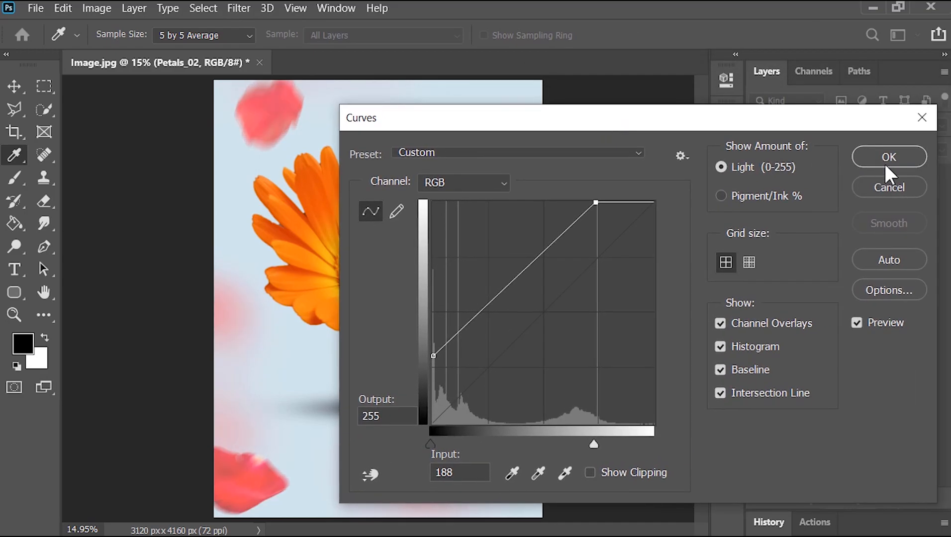
pyautogui.click(886, 156)
pyautogui.click(934, 183)
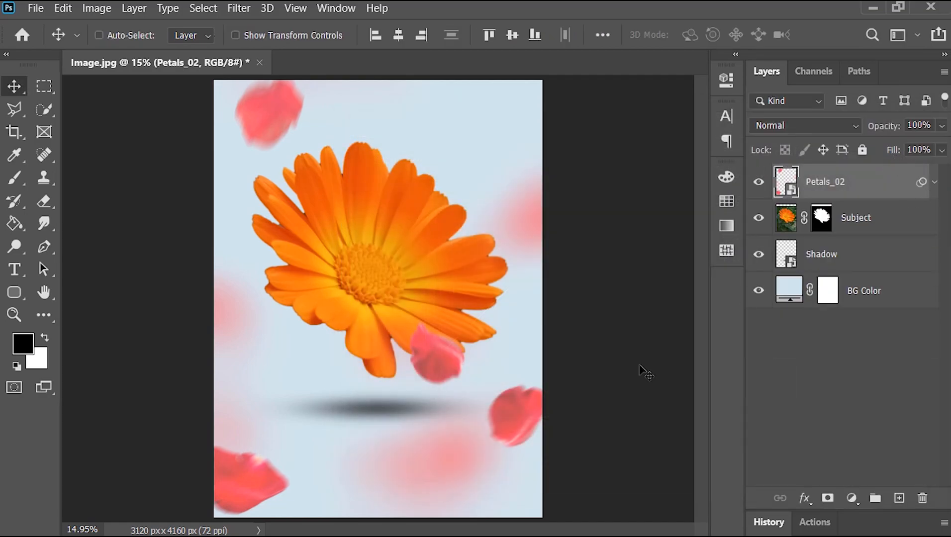
# Step: Set the foreground color to the orange ea5a0c by sampling one of the flower's upper petals
pyautogui.click(23, 347)
pyautogui.click(365, 195)
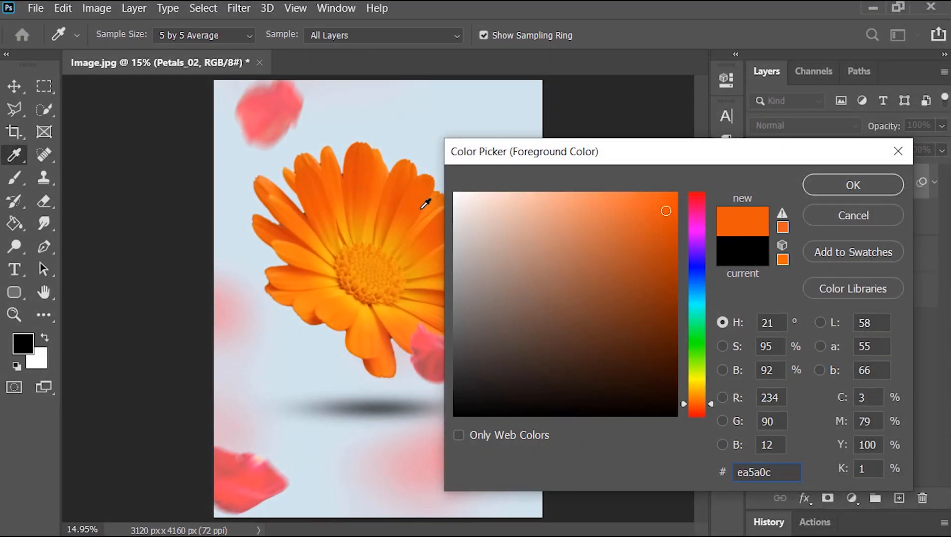
pyautogui.click(865, 185)
pyautogui.press('v')
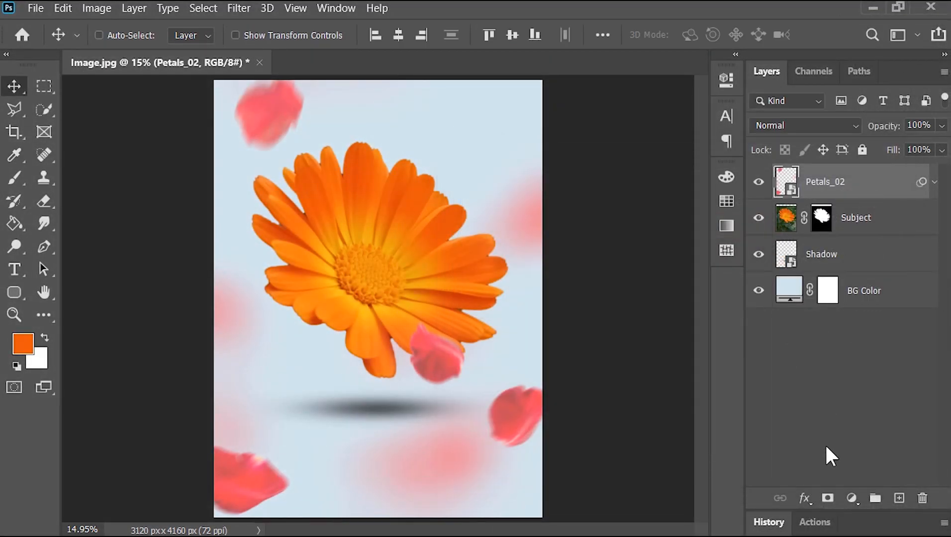
# Step: Add an orange ea5a0c Solid Color fill above Petals_02, clip it to that layer, and set its blend mode to Color
pyautogui.click(852, 498)
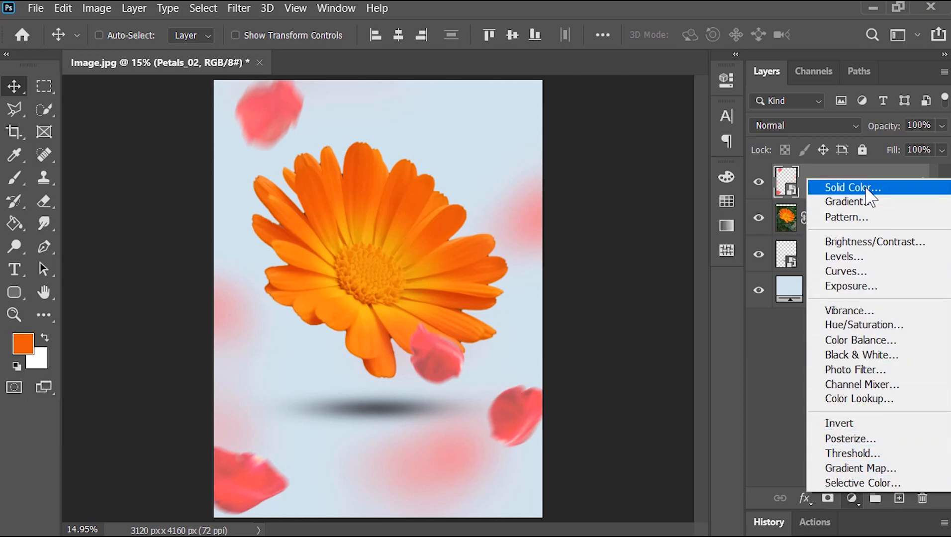
pyautogui.click(865, 188)
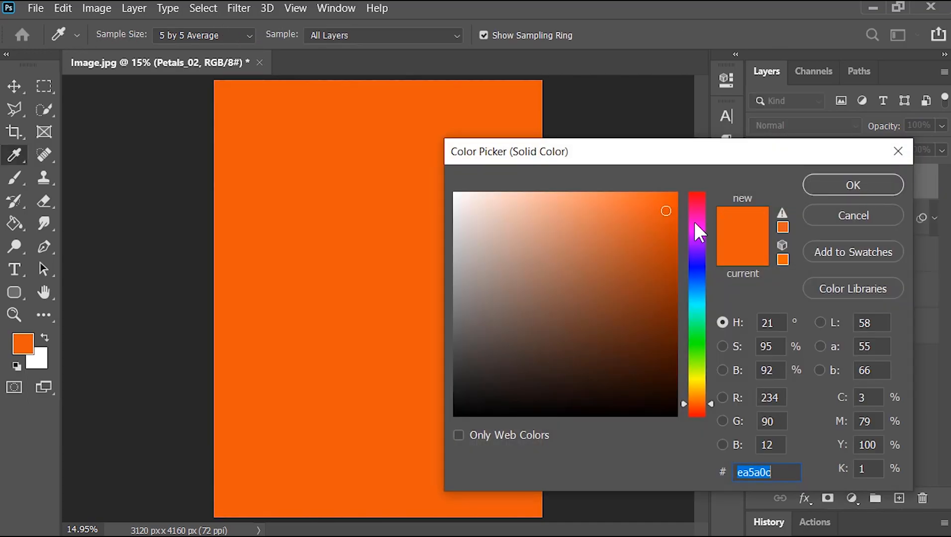
pyautogui.click(824, 186)
pyautogui.rightClick(826, 185)
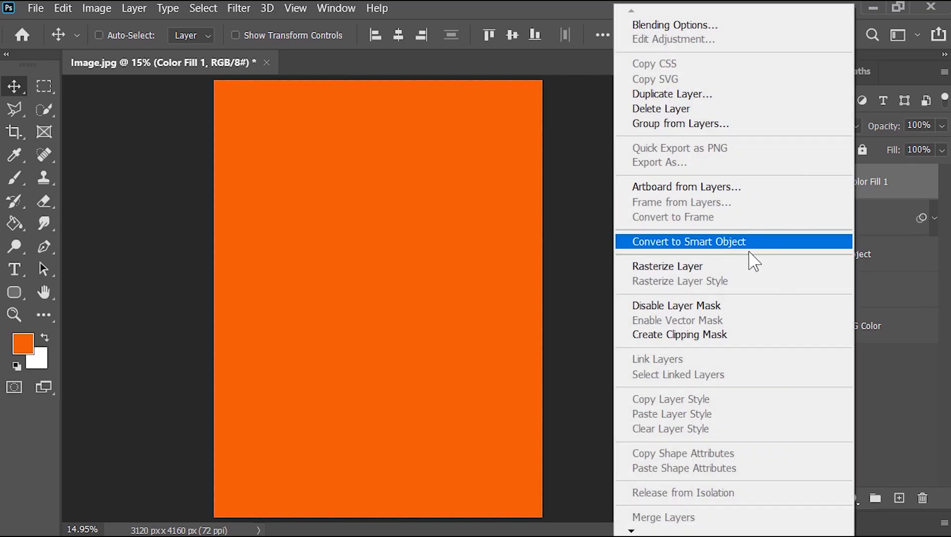
pyautogui.click(736, 334)
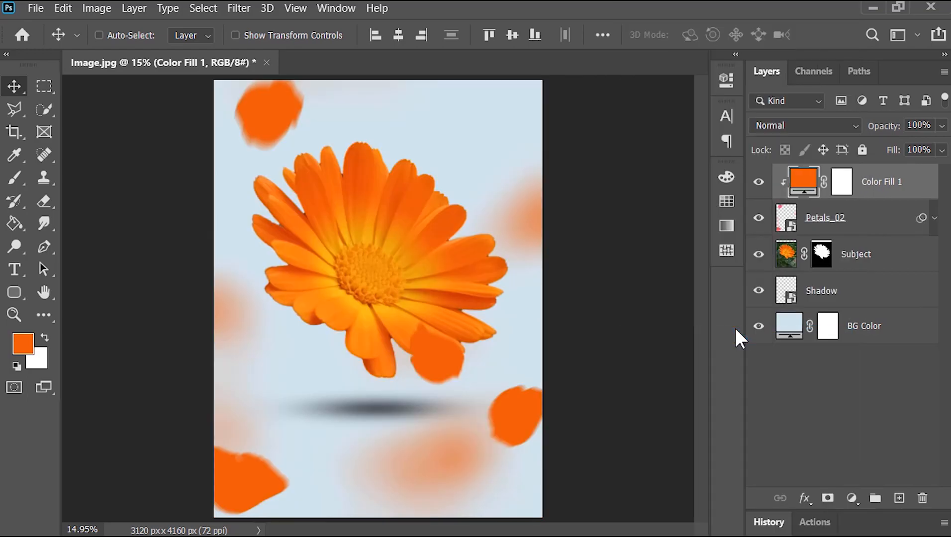
pyautogui.click(815, 127)
pyautogui.click(771, 506)
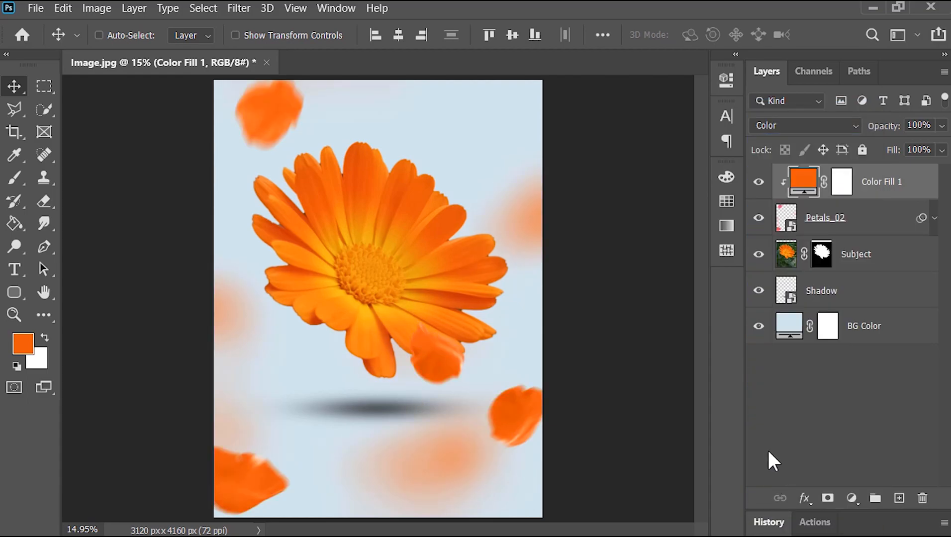
# Step: Add a green 40ea0c Solid Color fill above Subject, clip it to the flower, and set its blend mode to Color
pyautogui.click(895, 264)
pyautogui.click(852, 499)
pyautogui.click(862, 191)
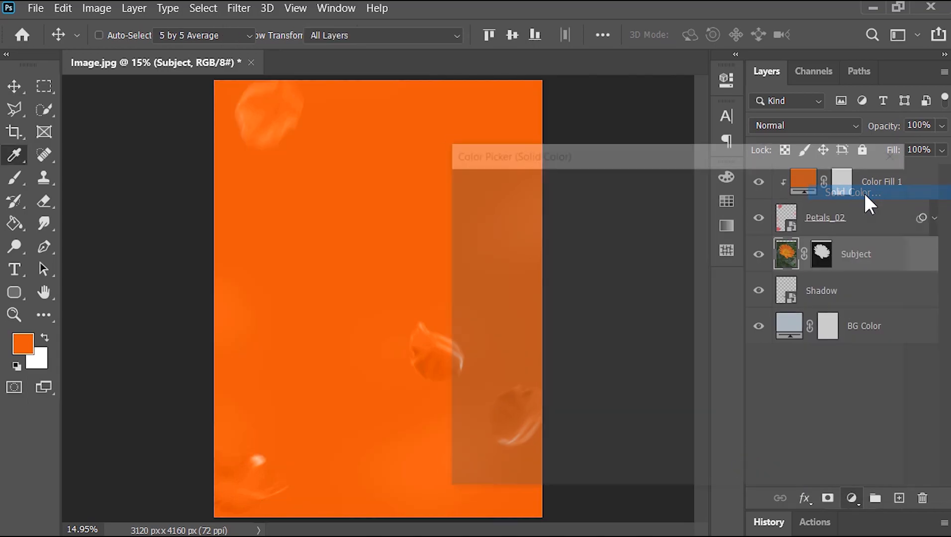
pyautogui.click(702, 349)
pyautogui.click(832, 183)
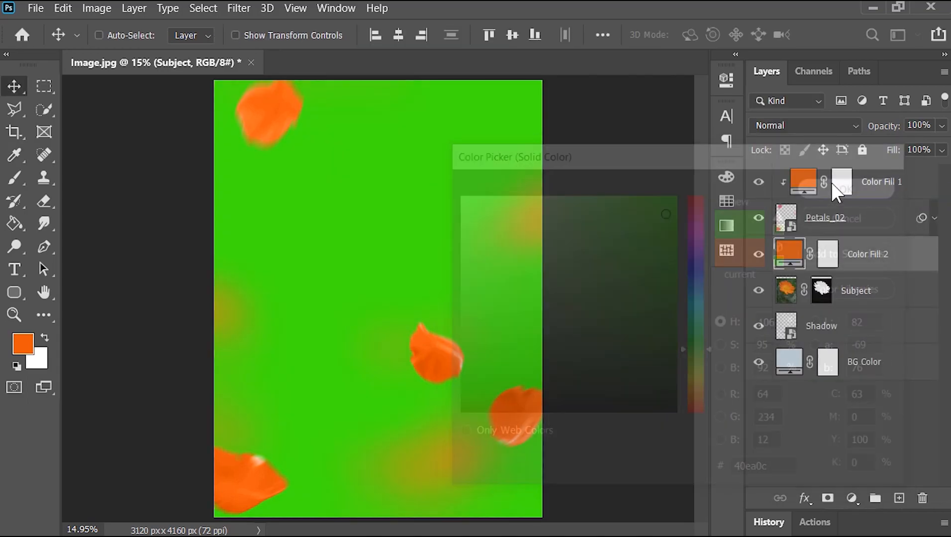
pyautogui.rightClick(863, 256)
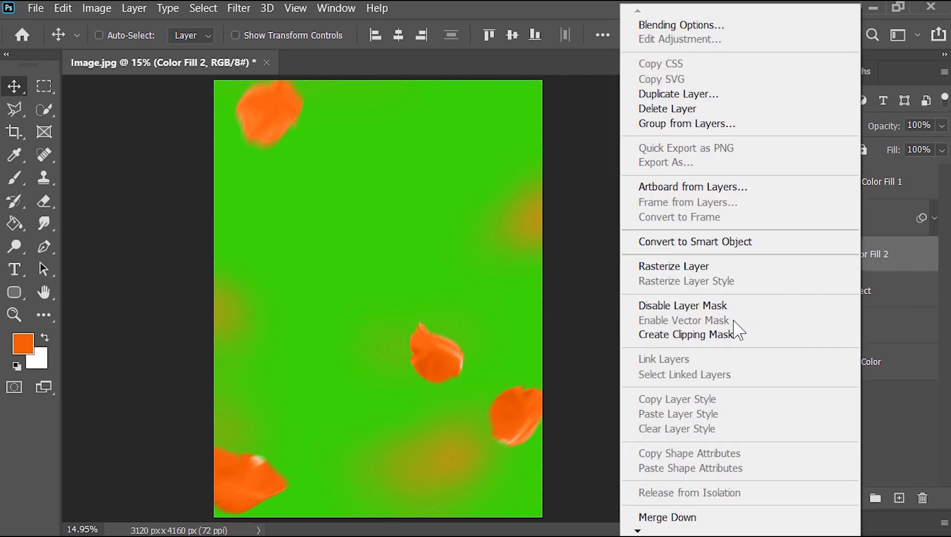
pyautogui.click(737, 335)
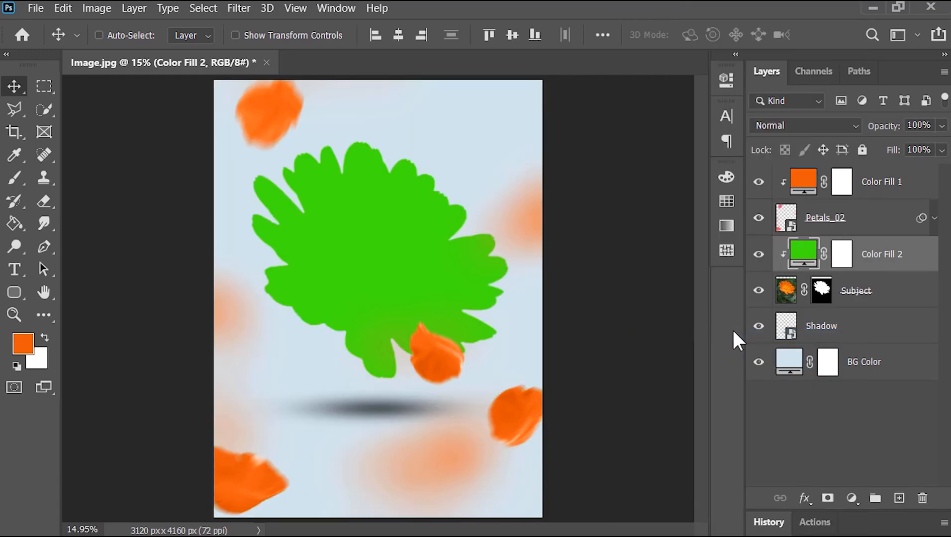
pyautogui.click(800, 127)
pyautogui.click(768, 508)
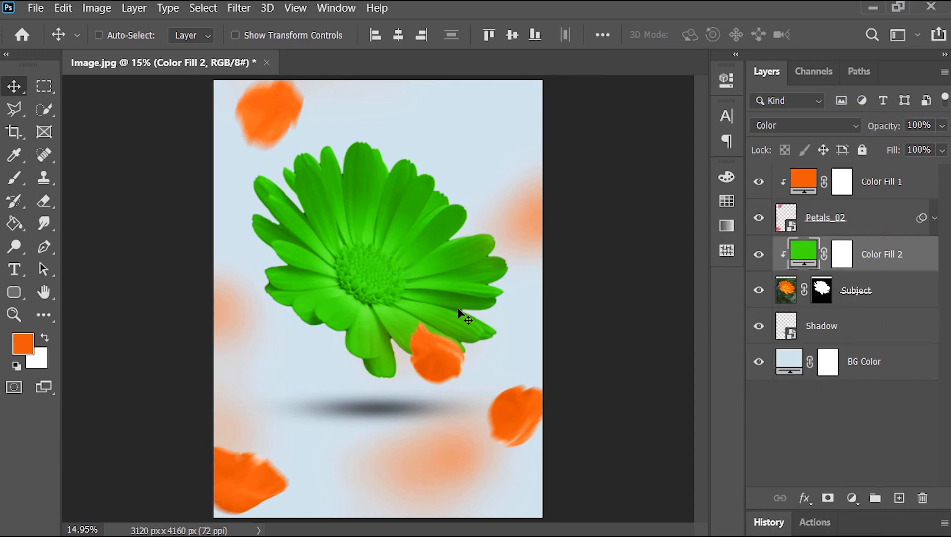
# Step: Recolor the solid color fills of both the petals and the flower to matching bright red
pyautogui.doubleClick(807, 186)
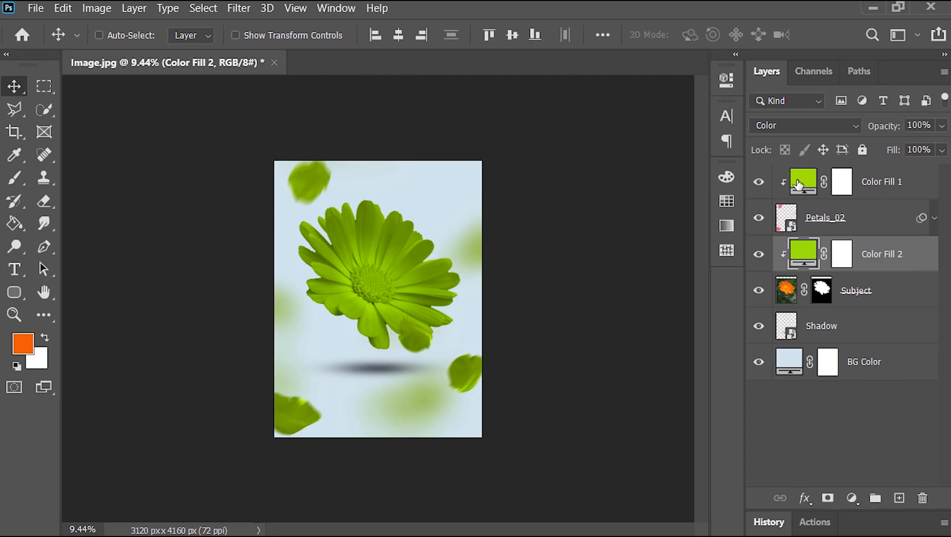
pyautogui.doubleClick(798, 185)
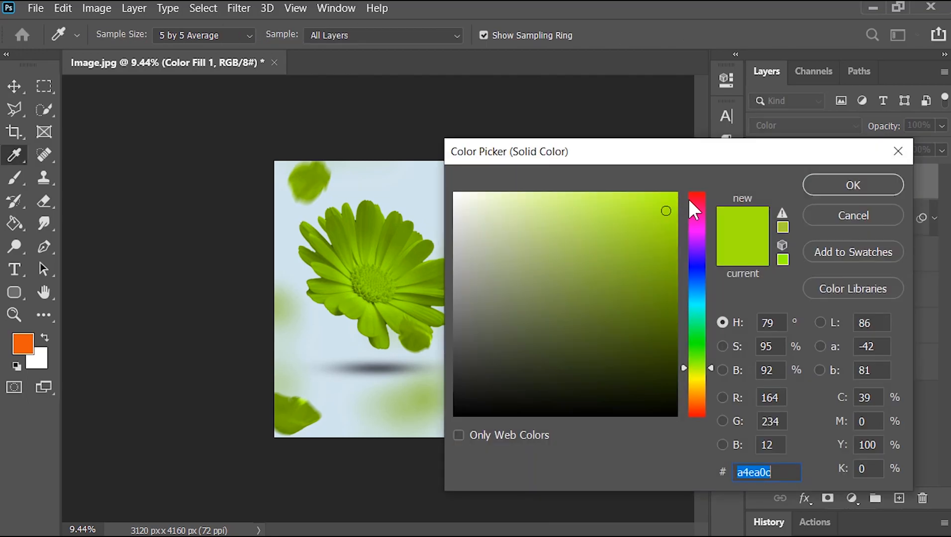
pyautogui.write('ff002a')
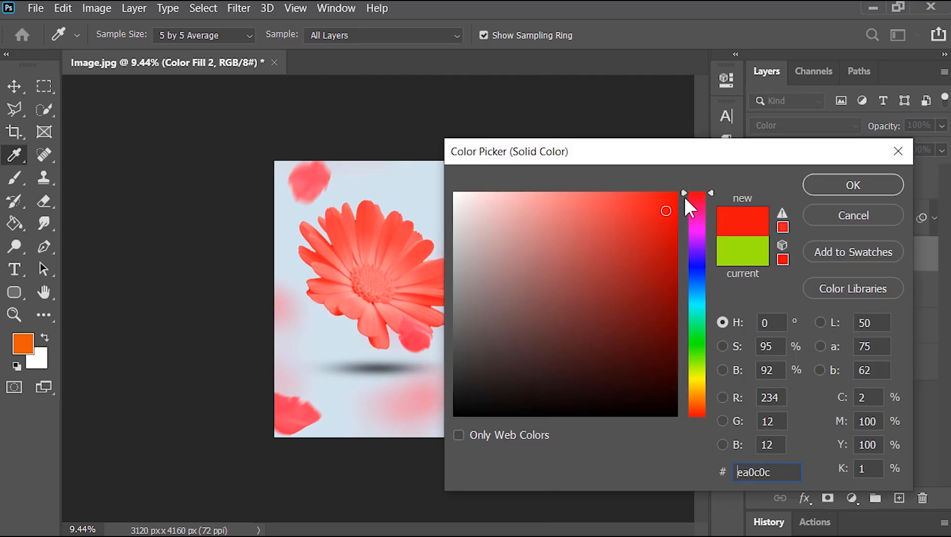
pyautogui.write('ff002a')
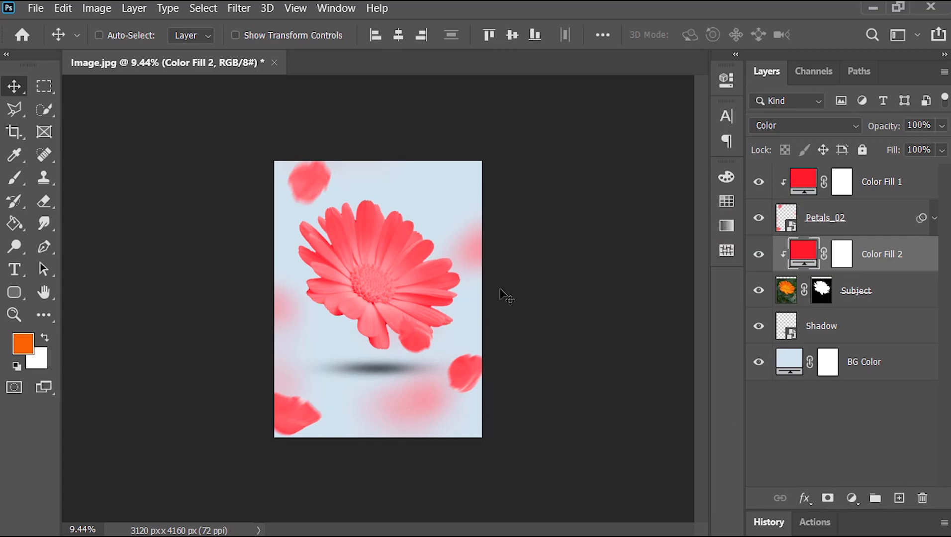